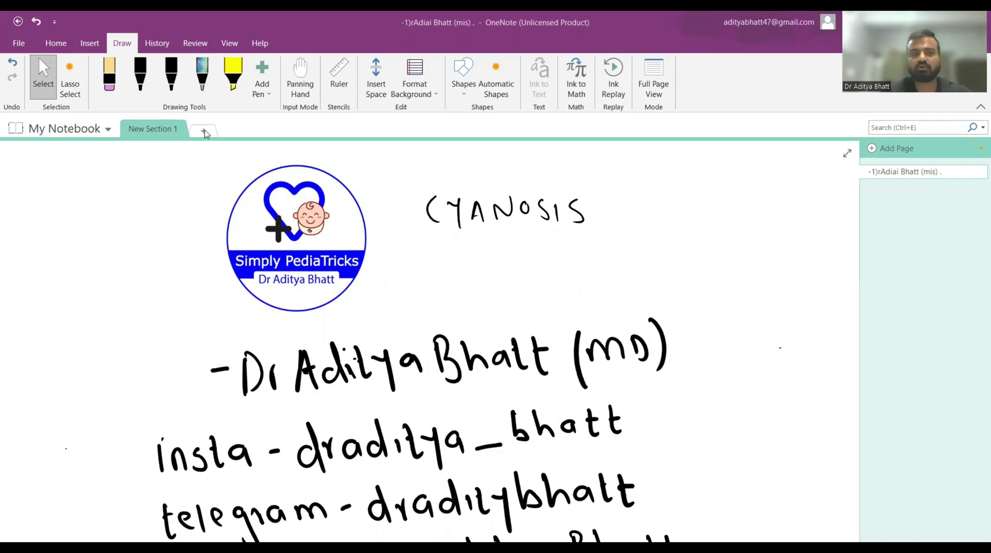
Add New Section 2 and, with the black pen, handwrite 'cyanosis-'.
{"action": "left_click", "coordinate": [205, 132]}
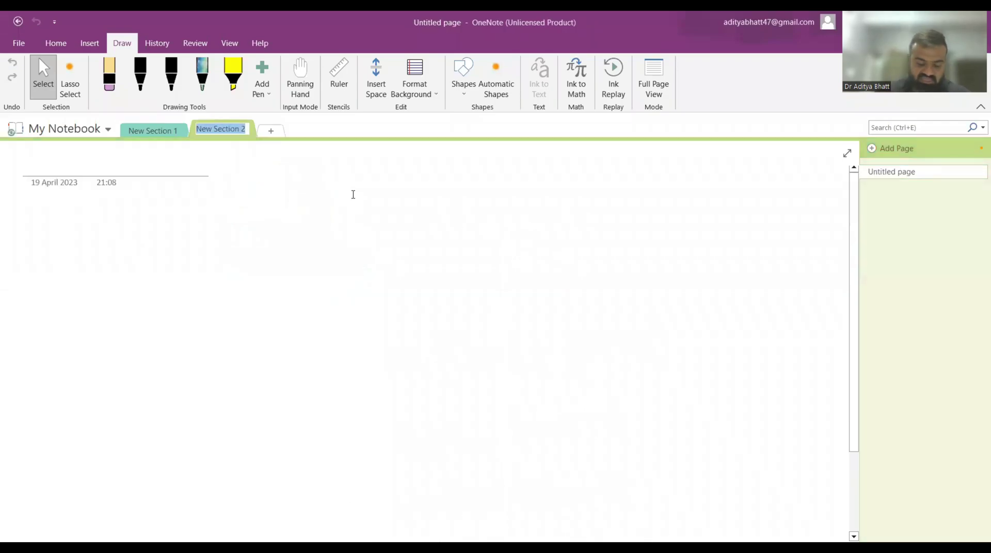
{"action": "left_click", "coordinate": [140, 75]}
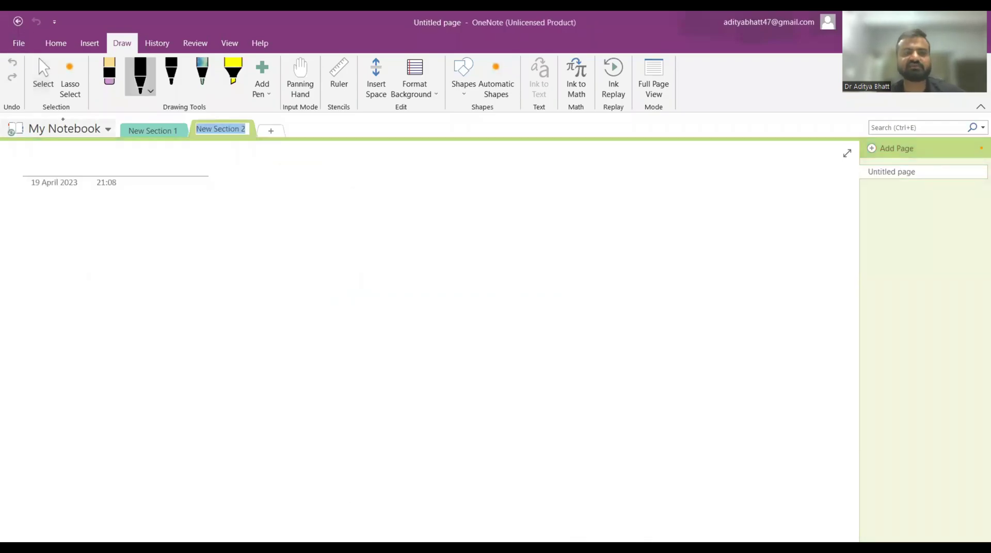
{"action": "left_click_drag", "start_coordinate": [118, 224], "coordinate": [116, 242]}
{"action": "mouse_move", "coordinate": [123, 223]}
{"action": "left_mouse_down"}
{"action": "mouse_move", "coordinate": [135, 251]}
{"action": "mouse_move", "coordinate": [167, 235]}
{"action": "left_mouse_up"}
{"action": "mouse_move", "coordinate": [192, 221]}
{"action": "left_mouse_down"}
{"action": "mouse_move", "coordinate": [180, 235]}
{"action": "mouse_move", "coordinate": [227, 237]}
{"action": "left_mouse_up"}
{"action": "left_click", "coordinate": [223, 213]}
{"action": "left_click_drag", "start_coordinate": [240, 227], "coordinate": [274, 230]}
Write 'deoxyHb >3-5 g%' after the dash and underline the 3.
{"action": "mouse_move", "coordinate": [280, 202]}
{"action": "left_mouse_down"}
{"action": "mouse_move", "coordinate": [282, 231]}
{"action": "mouse_move", "coordinate": [297, 226]}
{"action": "left_mouse_up"}
{"action": "left_click_drag", "start_coordinate": [307, 214], "coordinate": [327, 227]}
{"action": "mouse_move", "coordinate": [327, 208]}
{"action": "left_mouse_down"}
{"action": "mouse_move", "coordinate": [317, 228]}
{"action": "mouse_move", "coordinate": [342, 222]}
{"action": "left_mouse_up"}
{"action": "mouse_move", "coordinate": [347, 205]}
{"action": "left_mouse_down"}
{"action": "mouse_move", "coordinate": [348, 236]}
{"action": "mouse_move", "coordinate": [372, 237]}
{"action": "left_mouse_up"}
{"action": "left_click_drag", "start_coordinate": [385, 204], "coordinate": [383, 227]}
{"action": "left_click_drag", "start_coordinate": [383, 223], "coordinate": [424, 225]}
{"action": "mouse_move", "coordinate": [450, 203]}
{"action": "left_mouse_down"}
{"action": "mouse_move", "coordinate": [449, 223]}
{"action": "mouse_move", "coordinate": [474, 209]}
{"action": "left_mouse_up"}
{"action": "left_click_drag", "start_coordinate": [483, 200], "coordinate": [480, 221]}
{"action": "left_click_drag", "start_coordinate": [518, 204], "coordinate": [511, 242]}
{"action": "left_click_drag", "start_coordinate": [546, 202], "coordinate": [536, 224]}
{"action": "left_click_drag", "start_coordinate": [553, 221], "coordinate": [556, 223]}
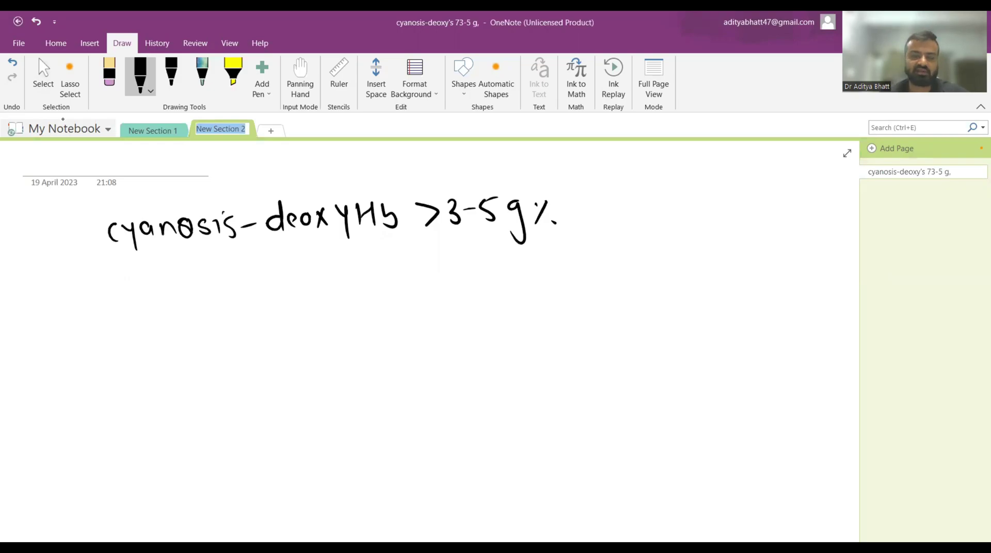
{"action": "left_click_drag", "start_coordinate": [447, 239], "coordinate": [461, 238]}
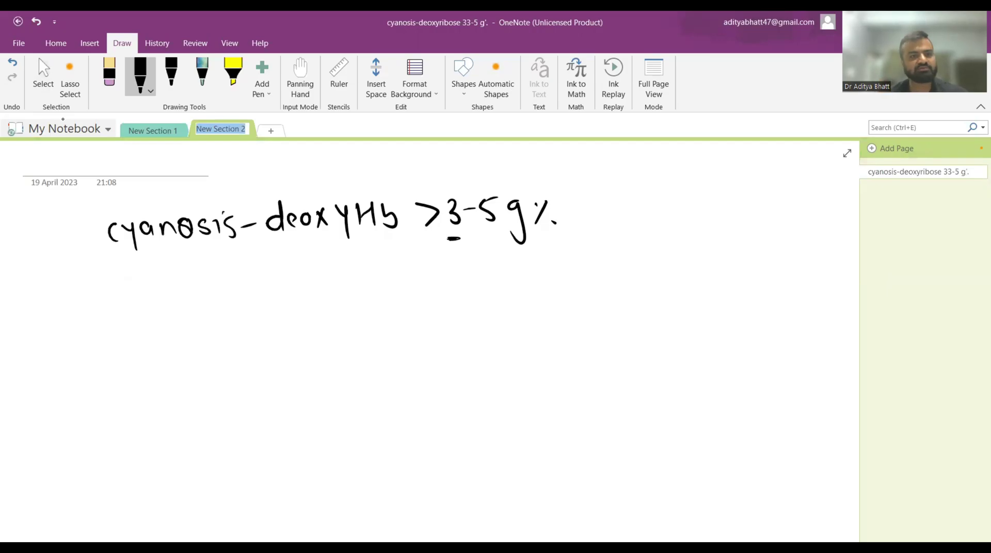
Handwrite 'acrocyanosis → d/t' on the line below the definition.
{"action": "left_click_drag", "start_coordinate": [53, 308], "coordinate": [53, 327]}
{"action": "mouse_move", "coordinate": [70, 312]}
{"action": "left_mouse_down"}
{"action": "mouse_move", "coordinate": [71, 325]}
{"action": "mouse_move", "coordinate": [98, 308]}
{"action": "mouse_move", "coordinate": [137, 334]}
{"action": "mouse_move", "coordinate": [181, 310]}
{"action": "left_mouse_up"}
{"action": "mouse_move", "coordinate": [202, 305]}
{"action": "left_mouse_down"}
{"action": "mouse_move", "coordinate": [194, 321]}
{"action": "mouse_move", "coordinate": [213, 319]}
{"action": "left_mouse_up"}
{"action": "left_click_drag", "start_coordinate": [230, 303], "coordinate": [222, 322]}
{"action": "left_click_drag", "start_coordinate": [243, 308], "coordinate": [302, 318]}
{"action": "left_click", "coordinate": [318, 295]}
{"action": "mouse_move", "coordinate": [313, 287]}
{"action": "left_mouse_down"}
{"action": "mouse_move", "coordinate": [311, 316]}
{"action": "mouse_move", "coordinate": [355, 316]}
{"action": "mouse_move", "coordinate": [379, 333]}
{"action": "left_mouse_up"}
Finish the line with the word 'hypothermia'.
{"action": "mouse_move", "coordinate": [373, 304]}
{"action": "left_mouse_down"}
{"action": "mouse_move", "coordinate": [375, 331]}
{"action": "mouse_move", "coordinate": [377, 311]}
{"action": "left_mouse_up"}
{"action": "mouse_move", "coordinate": [391, 311]}
{"action": "left_mouse_down"}
{"action": "mouse_move", "coordinate": [400, 300]}
{"action": "mouse_move", "coordinate": [412, 314]}
{"action": "left_mouse_up"}
{"action": "left_click_drag", "start_coordinate": [407, 297], "coordinate": [417, 295]}
{"action": "mouse_move", "coordinate": [427, 288]}
{"action": "left_mouse_down"}
{"action": "mouse_move", "coordinate": [426, 311]}
{"action": "mouse_move", "coordinate": [439, 312]}
{"action": "left_mouse_up"}
{"action": "mouse_move", "coordinate": [447, 304]}
{"action": "left_mouse_down"}
{"action": "mouse_move", "coordinate": [454, 295]}
{"action": "mouse_move", "coordinate": [535, 309]}
{"action": "left_mouse_up"}
{"action": "left_click", "coordinate": [509, 298]}
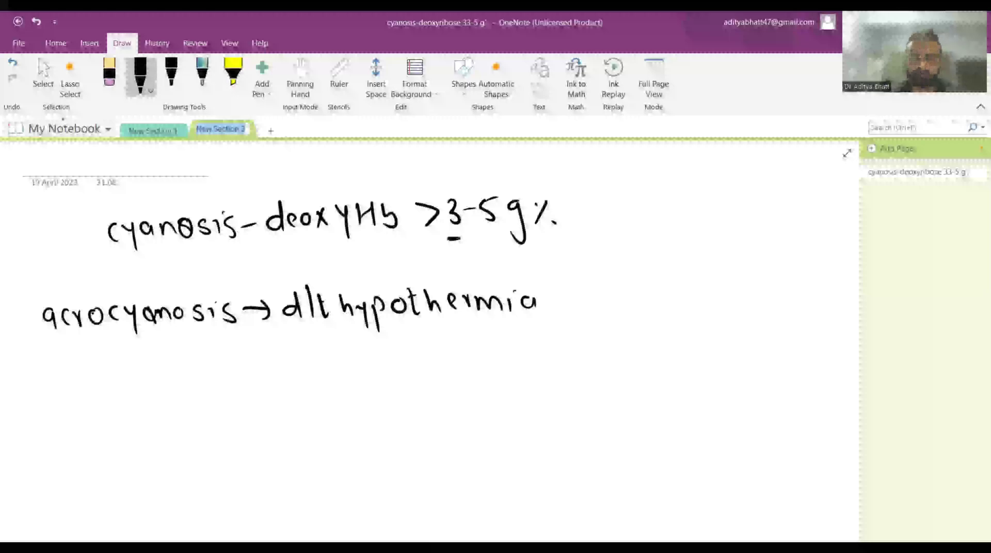
Write 'TABC' beneath acrocyanosis, box it, and add an asterisk.
{"action": "mouse_move", "coordinate": [176, 345]}
{"action": "left_mouse_down"}
{"action": "mouse_move", "coordinate": [179, 377]}
{"action": "mouse_move", "coordinate": [189, 345]}
{"action": "left_mouse_up"}
{"action": "mouse_move", "coordinate": [195, 370]}
{"action": "left_mouse_down"}
{"action": "mouse_move", "coordinate": [202, 351]}
{"action": "mouse_move", "coordinate": [208, 371]}
{"action": "left_mouse_up"}
{"action": "mouse_move", "coordinate": [214, 353]}
{"action": "left_mouse_down"}
{"action": "mouse_move", "coordinate": [217, 369]}
{"action": "mouse_move", "coordinate": [250, 369]}
{"action": "left_mouse_up"}
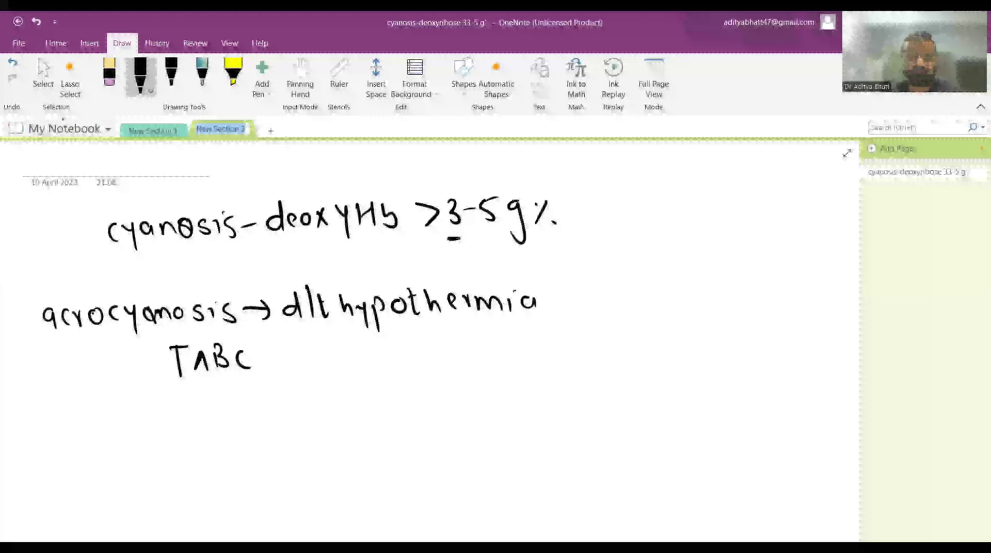
{"action": "mouse_move", "coordinate": [190, 333]}
{"action": "left_mouse_down"}
{"action": "mouse_move", "coordinate": [158, 393]}
{"action": "mouse_move", "coordinate": [263, 343]}
{"action": "mouse_move", "coordinate": [198, 333]}
{"action": "left_mouse_up"}
{"action": "left_click_drag", "start_coordinate": [277, 335], "coordinate": [282, 345]}
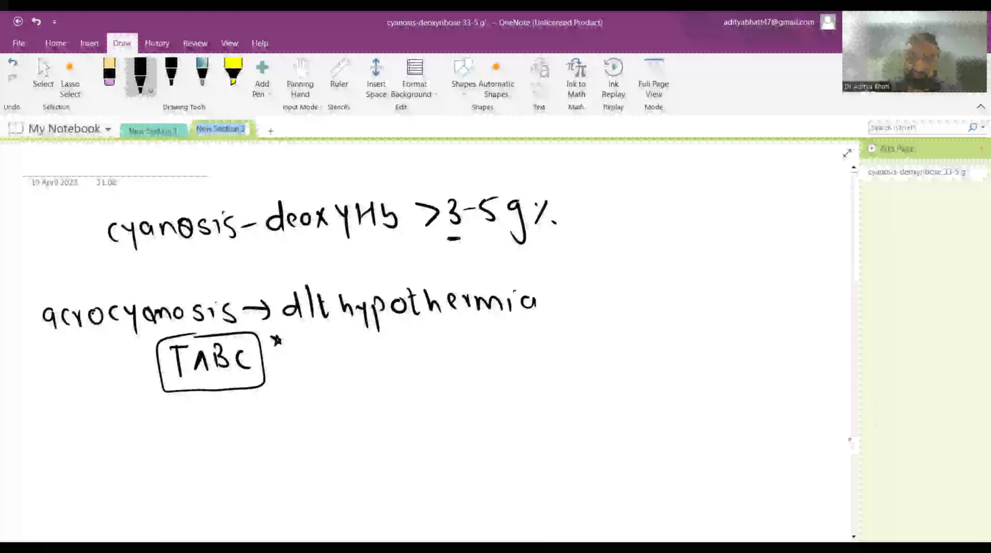
Sketch the aortic arch with its walls and three rising branch vessels.
{"action": "scroll", "coordinate": [443, 331], "scroll_direction": "down", "scroll_amount": 3}
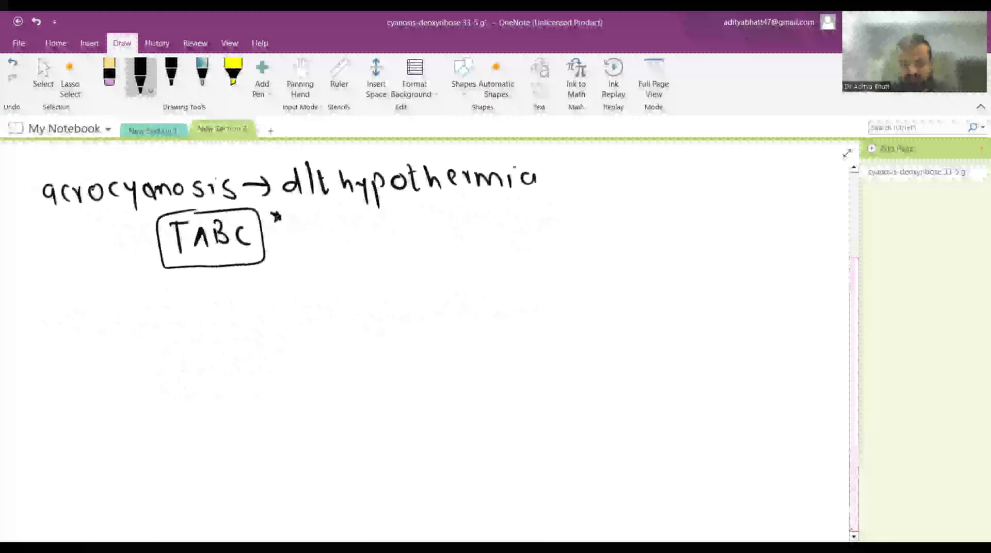
{"action": "scroll", "coordinate": [855, 449], "scroll_direction": "down", "scroll_amount": 3}
{"action": "mouse_move", "coordinate": [250, 295]}
{"action": "left_mouse_down"}
{"action": "mouse_move", "coordinate": [248, 321]}
{"action": "mouse_move", "coordinate": [394, 209]}
{"action": "mouse_move", "coordinate": [531, 313]}
{"action": "left_mouse_up"}
{"action": "mouse_move", "coordinate": [250, 315]}
{"action": "left_mouse_down"}
{"action": "mouse_move", "coordinate": [257, 310]}
{"action": "mouse_move", "coordinate": [253, 399]}
{"action": "mouse_move", "coordinate": [392, 288]}
{"action": "mouse_move", "coordinate": [476, 414]}
{"action": "left_mouse_up"}
{"action": "mouse_move", "coordinate": [521, 307]}
{"action": "left_mouse_down"}
{"action": "mouse_move", "coordinate": [542, 382]}
{"action": "mouse_move", "coordinate": [538, 406]}
{"action": "left_mouse_up"}
{"action": "left_click_drag", "start_coordinate": [242, 173], "coordinate": [302, 230]}
{"action": "left_click_drag", "start_coordinate": [330, 152], "coordinate": [331, 206]}
{"action": "left_click_drag", "start_coordinate": [277, 151], "coordinate": [315, 220]}
{"action": "left_click_drag", "start_coordinate": [470, 149], "coordinate": [467, 211]}
{"action": "left_click_drag", "start_coordinate": [494, 151], "coordinate": [485, 242]}
{"action": "left_click_drag", "start_coordinate": [519, 287], "coordinate": [650, 239]}
{"action": "left_click_drag", "start_coordinate": [530, 324], "coordinate": [662, 299]}
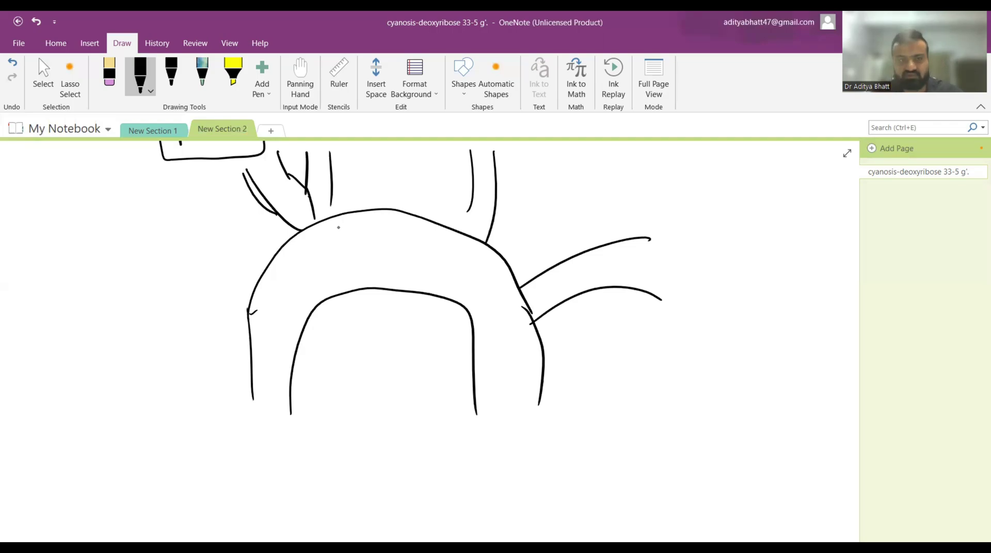
Label the three branches RBC, LCC and LSC.
{"action": "left_click_drag", "start_coordinate": [346, 169], "coordinate": [348, 194]}
{"action": "left_click_drag", "start_coordinate": [344, 167], "coordinate": [357, 191]}
{"action": "left_click_drag", "start_coordinate": [363, 167], "coordinate": [364, 188]}
{"action": "mouse_move", "coordinate": [388, 172]}
{"action": "left_mouse_down"}
{"action": "mouse_move", "coordinate": [380, 179]}
{"action": "mouse_move", "coordinate": [396, 189]}
{"action": "left_mouse_up"}
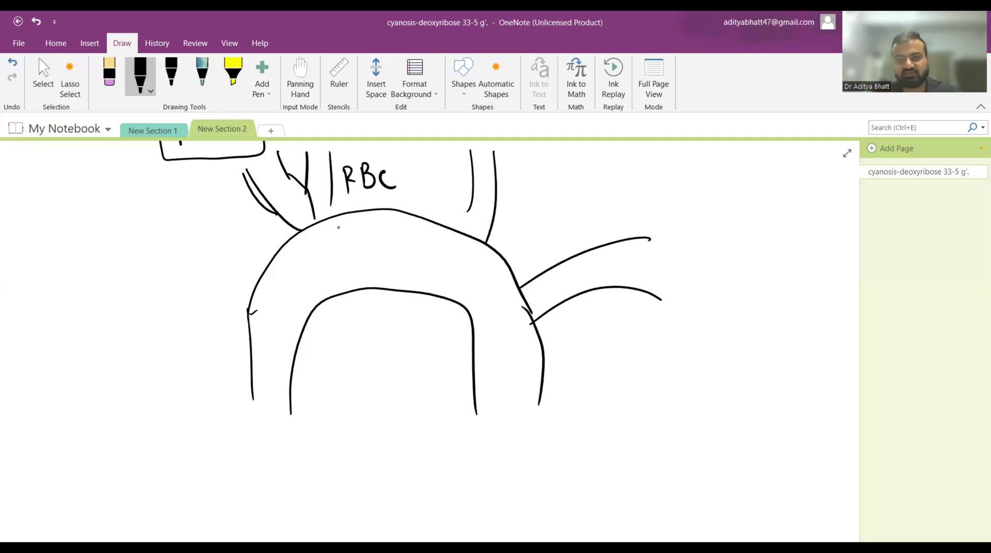
{"action": "mouse_move", "coordinate": [509, 178]}
{"action": "left_mouse_down"}
{"action": "mouse_move", "coordinate": [519, 201]}
{"action": "mouse_move", "coordinate": [523, 190]}
{"action": "mouse_move", "coordinate": [532, 201]}
{"action": "left_mouse_up"}
{"action": "left_click_drag", "start_coordinate": [550, 179], "coordinate": [555, 202]}
{"action": "mouse_move", "coordinate": [643, 195]}
{"action": "left_mouse_down"}
{"action": "mouse_move", "coordinate": [643, 221]}
{"action": "mouse_move", "coordinate": [652, 223]}
{"action": "left_mouse_up"}
{"action": "left_click_drag", "start_coordinate": [671, 204], "coordinate": [660, 223]}
{"action": "left_click_drag", "start_coordinate": [691, 203], "coordinate": [694, 221]}
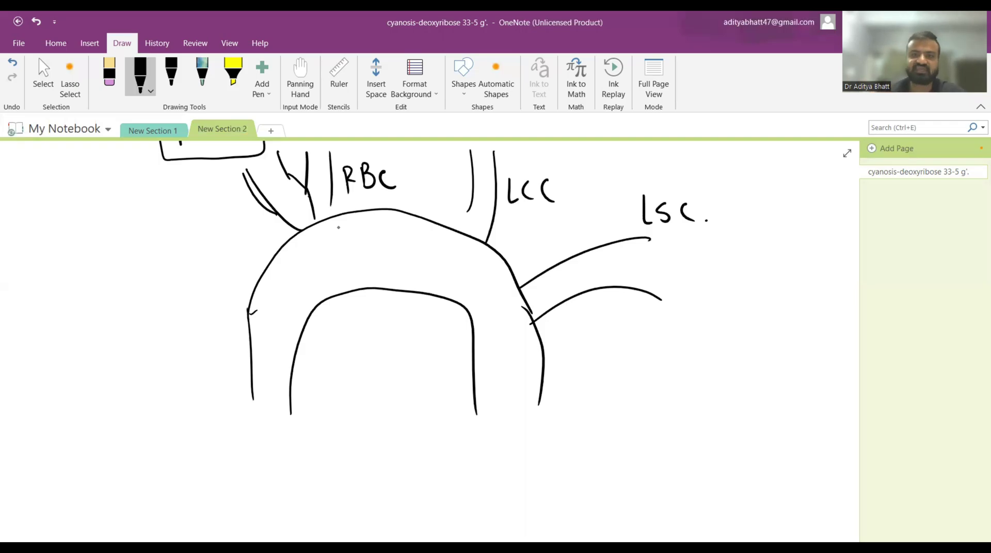
Mark two X's on the arch, an arrow to the lower one, and extend the right wall.
{"action": "left_click_drag", "start_coordinate": [470, 275], "coordinate": [484, 293]}
{"action": "left_click_drag", "start_coordinate": [485, 275], "coordinate": [468, 295]}
{"action": "mouse_move", "coordinate": [487, 377]}
{"action": "left_mouse_down"}
{"action": "mouse_move", "coordinate": [502, 391]}
{"action": "mouse_move", "coordinate": [487, 392]}
{"action": "left_mouse_up"}
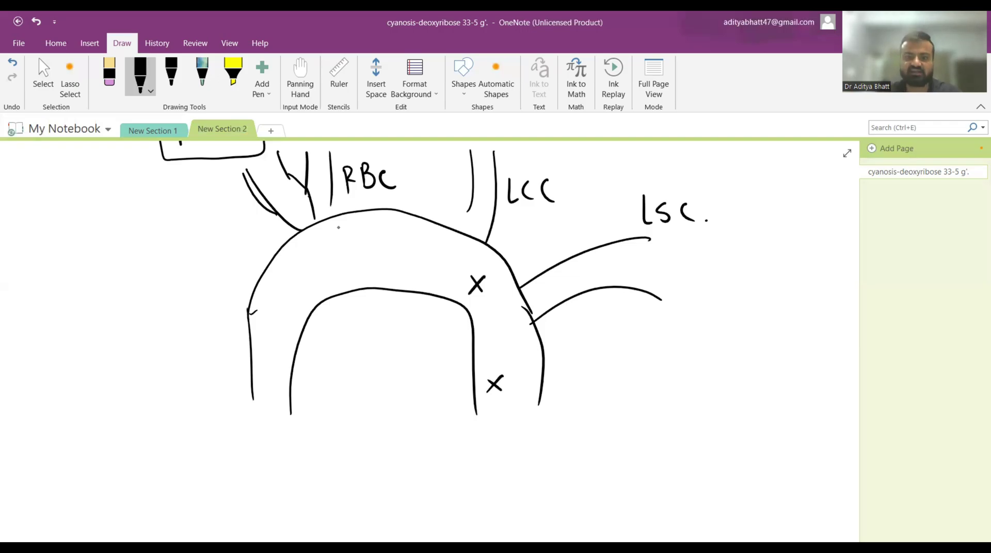
{"action": "mouse_move", "coordinate": [384, 424]}
{"action": "left_mouse_down"}
{"action": "mouse_move", "coordinate": [499, 393]}
{"action": "mouse_move", "coordinate": [490, 410]}
{"action": "left_mouse_up"}
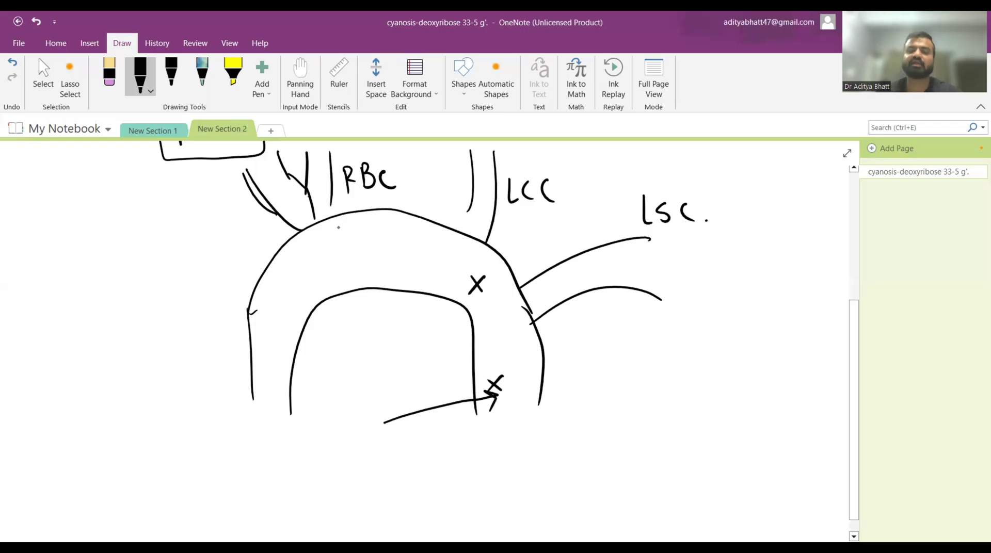
{"action": "left_click_drag", "start_coordinate": [541, 394], "coordinate": [539, 413]}
{"action": "left_click_drag", "start_coordinate": [475, 411], "coordinate": [475, 431]}
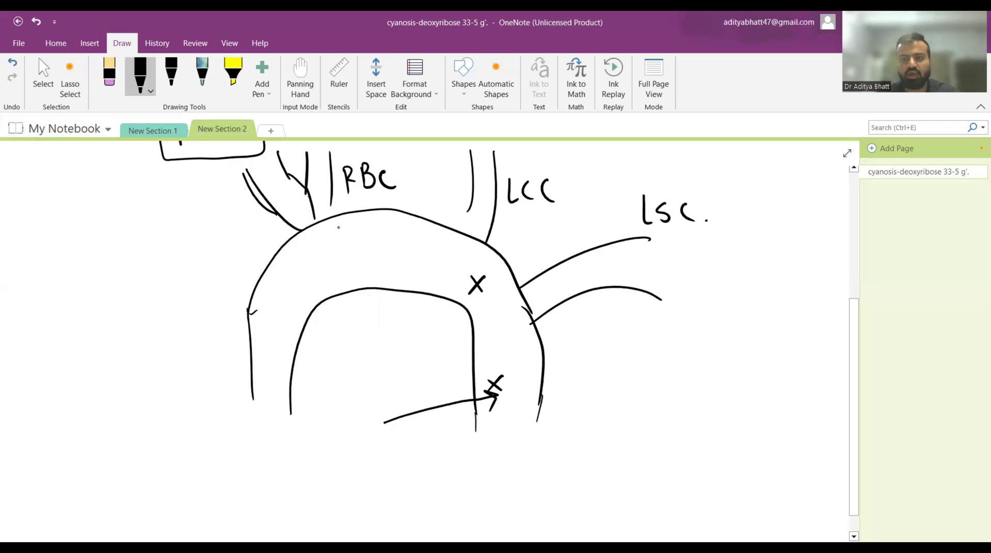
Start the lettered list below the sketch with 'a) COA/IAA'.
{"action": "scroll", "coordinate": [844, 472], "scroll_direction": "down", "scroll_amount": 2}
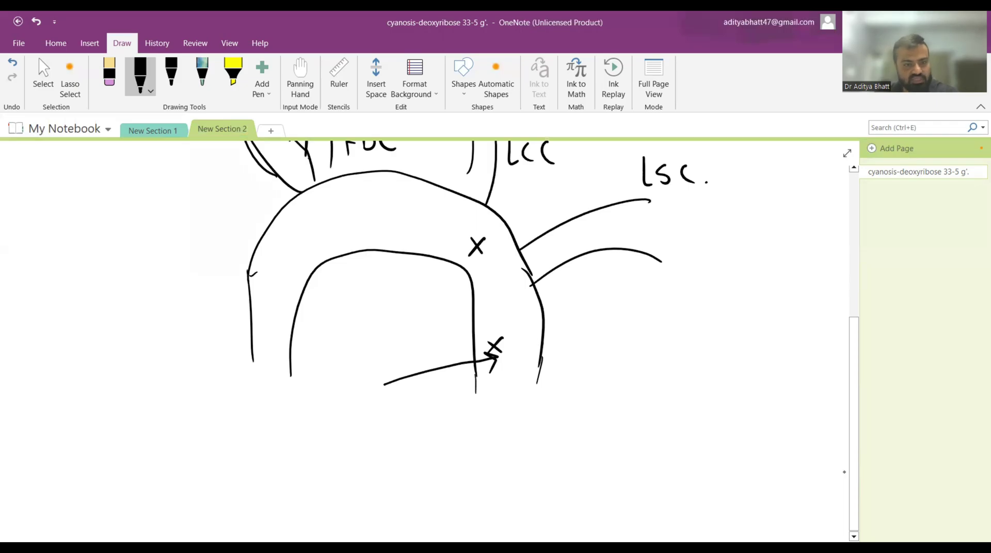
{"action": "left_click_drag", "start_coordinate": [73, 407], "coordinate": [76, 422]}
{"action": "mouse_move", "coordinate": [70, 383]}
{"action": "left_mouse_down"}
{"action": "mouse_move", "coordinate": [88, 436]}
{"action": "mouse_move", "coordinate": [63, 463]}
{"action": "mouse_move", "coordinate": [80, 495]}
{"action": "left_mouse_up"}
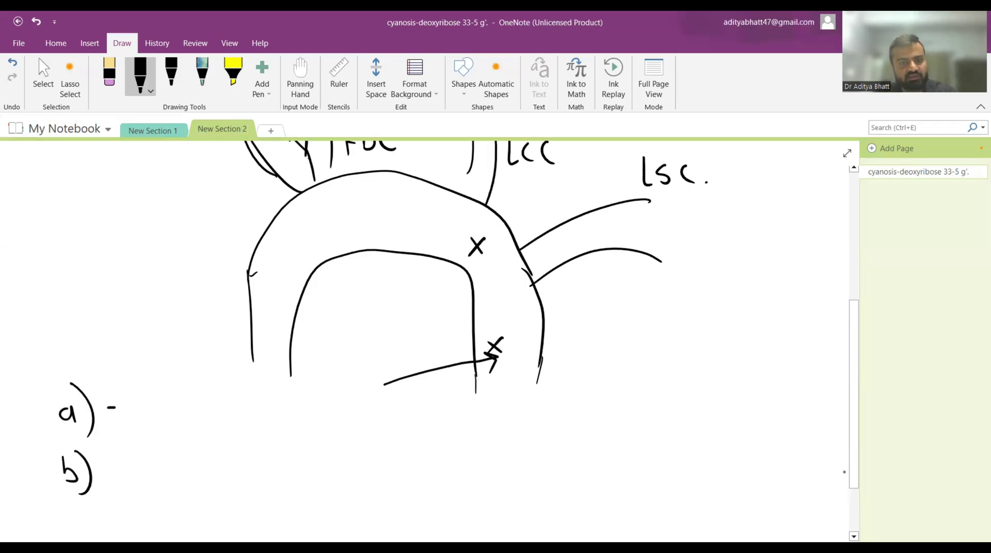
{"action": "left_click_drag", "start_coordinate": [120, 408], "coordinate": [119, 426]}
{"action": "mouse_move", "coordinate": [132, 409]}
{"action": "left_mouse_down"}
{"action": "mouse_move", "coordinate": [124, 416]}
{"action": "mouse_move", "coordinate": [132, 410]}
{"action": "left_mouse_up"}
{"action": "mouse_move", "coordinate": [146, 427]}
{"action": "left_mouse_down"}
{"action": "mouse_move", "coordinate": [151, 411]}
{"action": "mouse_move", "coordinate": [160, 425]}
{"action": "left_mouse_up"}
{"action": "left_click_drag", "start_coordinate": [147, 420], "coordinate": [168, 431]}
{"action": "mouse_move", "coordinate": [178, 419]}
{"action": "left_mouse_down"}
{"action": "mouse_move", "coordinate": [183, 403]}
{"action": "mouse_move", "coordinate": [196, 423]}
{"action": "mouse_move", "coordinate": [174, 426]}
{"action": "mouse_move", "coordinate": [207, 404]}
{"action": "mouse_move", "coordinate": [213, 423]}
{"action": "left_mouse_up"}
{"action": "left_click_drag", "start_coordinate": [202, 417], "coordinate": [212, 416]}
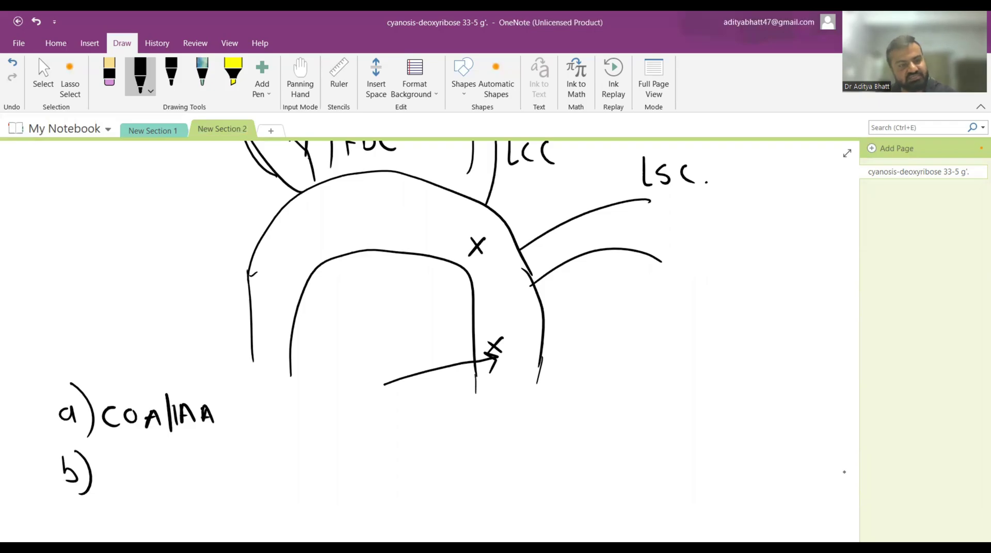
Write 'b) PPHN c̄ PDA' on the next line.
{"action": "mouse_move", "coordinate": [107, 453]}
{"action": "left_mouse_down"}
{"action": "mouse_move", "coordinate": [108, 475]}
{"action": "mouse_move", "coordinate": [108, 466]}
{"action": "left_mouse_up"}
{"action": "left_click_drag", "start_coordinate": [124, 455], "coordinate": [126, 479]}
{"action": "left_click_drag", "start_coordinate": [124, 454], "coordinate": [143, 475]}
{"action": "mouse_move", "coordinate": [147, 468]}
{"action": "left_mouse_down"}
{"action": "mouse_move", "coordinate": [157, 454]}
{"action": "mouse_move", "coordinate": [157, 473]}
{"action": "left_mouse_up"}
{"action": "mouse_move", "coordinate": [166, 470]}
{"action": "left_mouse_down"}
{"action": "mouse_move", "coordinate": [166, 453]}
{"action": "mouse_move", "coordinate": [194, 468]}
{"action": "left_mouse_up"}
{"action": "left_click_drag", "start_coordinate": [194, 468], "coordinate": [195, 449]}
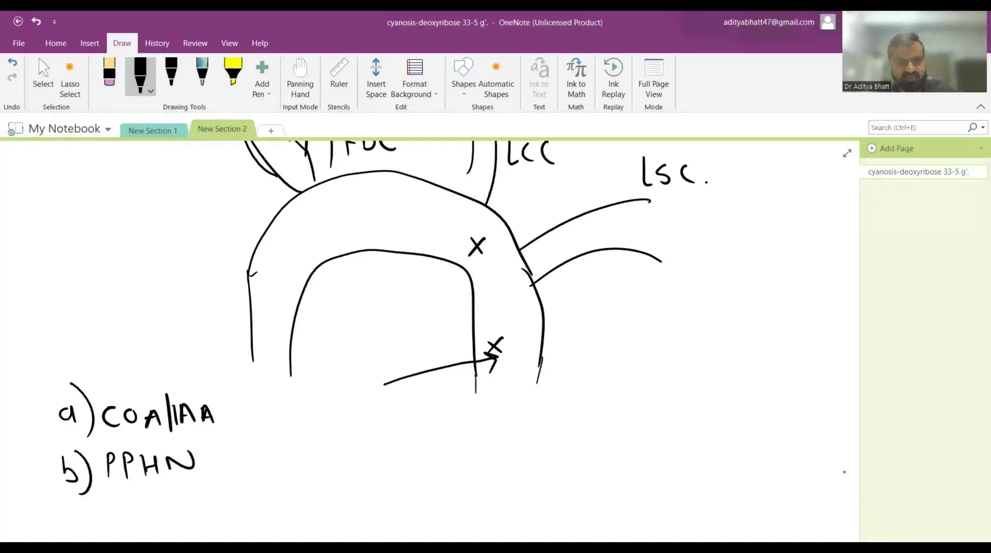
{"action": "mouse_move", "coordinate": [230, 454]}
{"action": "left_mouse_down"}
{"action": "mouse_move", "coordinate": [228, 467]}
{"action": "mouse_move", "coordinate": [234, 442]}
{"action": "left_mouse_up"}
{"action": "mouse_move", "coordinate": [248, 443]}
{"action": "left_mouse_down"}
{"action": "mouse_move", "coordinate": [248, 470]}
{"action": "mouse_move", "coordinate": [249, 457]}
{"action": "left_mouse_up"}
{"action": "mouse_move", "coordinate": [265, 444]}
{"action": "left_mouse_down"}
{"action": "mouse_move", "coordinate": [265, 467]}
{"action": "mouse_move", "coordinate": [311, 472]}
{"action": "mouse_move", "coordinate": [306, 459]}
{"action": "left_mouse_up"}
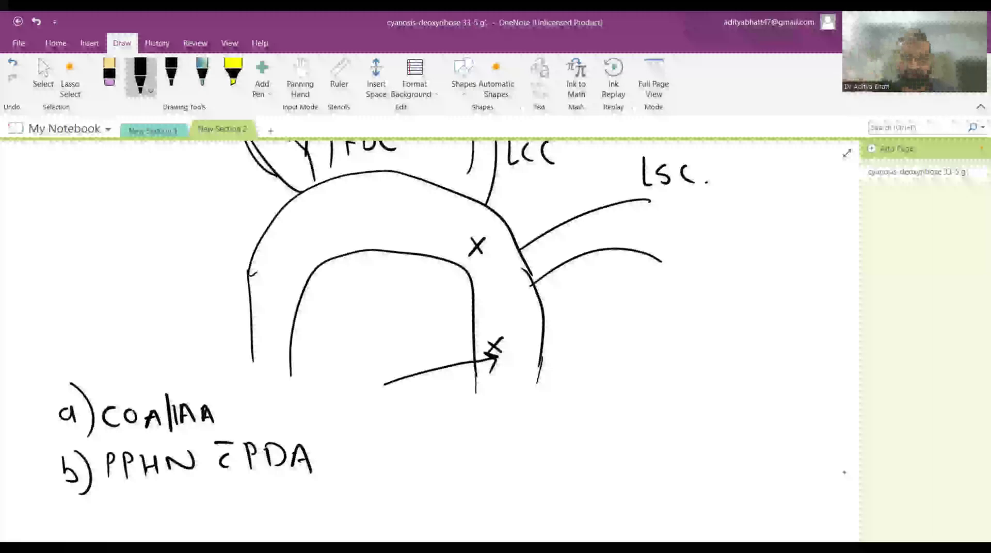
Erase part of the inner arch wall and draw the coarctation notch in black ink.
{"action": "mouse_move", "coordinate": [449, 261]}
{"action": "left_mouse_down"}
{"action": "mouse_move", "coordinate": [474, 292]}
{"action": "mouse_move", "coordinate": [524, 255]}
{"action": "mouse_move", "coordinate": [516, 240]}
{"action": "mouse_move", "coordinate": [526, 276]}
{"action": "left_mouse_up"}
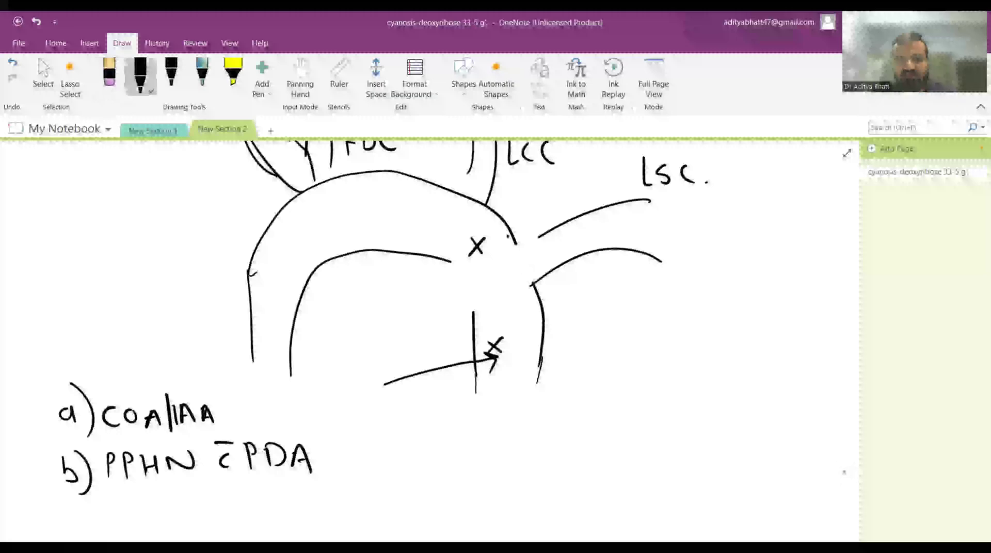
{"action": "mouse_move", "coordinate": [510, 243]}
{"action": "left_mouse_down"}
{"action": "mouse_move", "coordinate": [536, 238]}
{"action": "mouse_move", "coordinate": [511, 246]}
{"action": "left_mouse_up"}
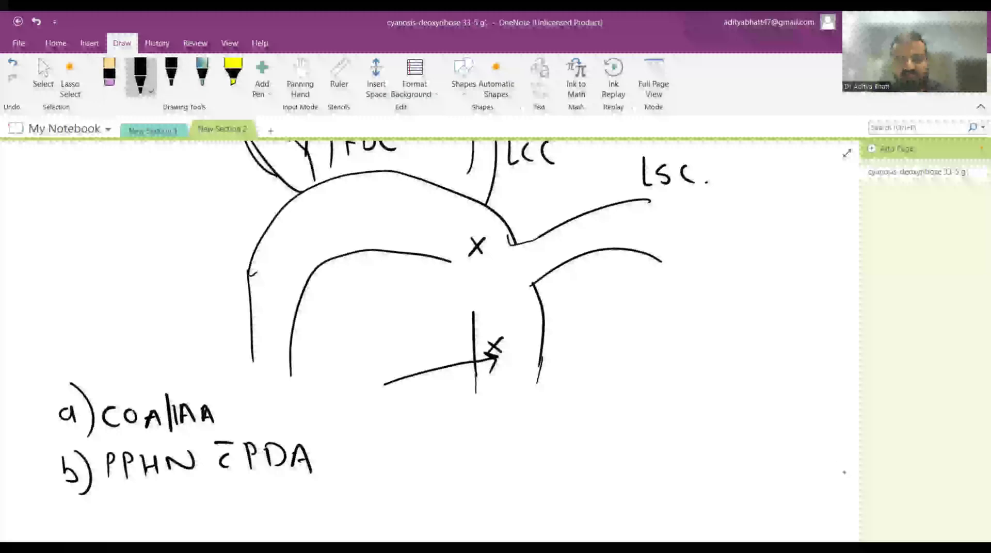
{"action": "mouse_move", "coordinate": [533, 284]}
{"action": "left_mouse_down"}
{"action": "mouse_move", "coordinate": [478, 338]}
{"action": "mouse_move", "coordinate": [508, 303]}
{"action": "mouse_move", "coordinate": [542, 310]}
{"action": "mouse_move", "coordinate": [507, 310]}
{"action": "mouse_move", "coordinate": [543, 322]}
{"action": "left_mouse_up"}
{"action": "left_click", "coordinate": [140, 72]}
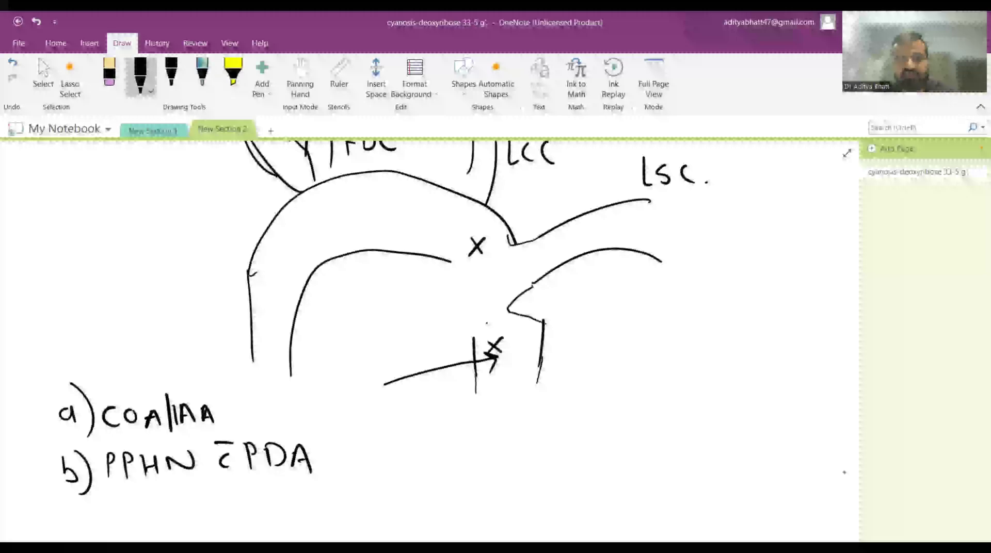
{"action": "mouse_move", "coordinate": [474, 338]}
{"action": "left_mouse_down"}
{"action": "mouse_move", "coordinate": [494, 325]}
{"action": "mouse_move", "coordinate": [449, 252]}
{"action": "left_mouse_up"}
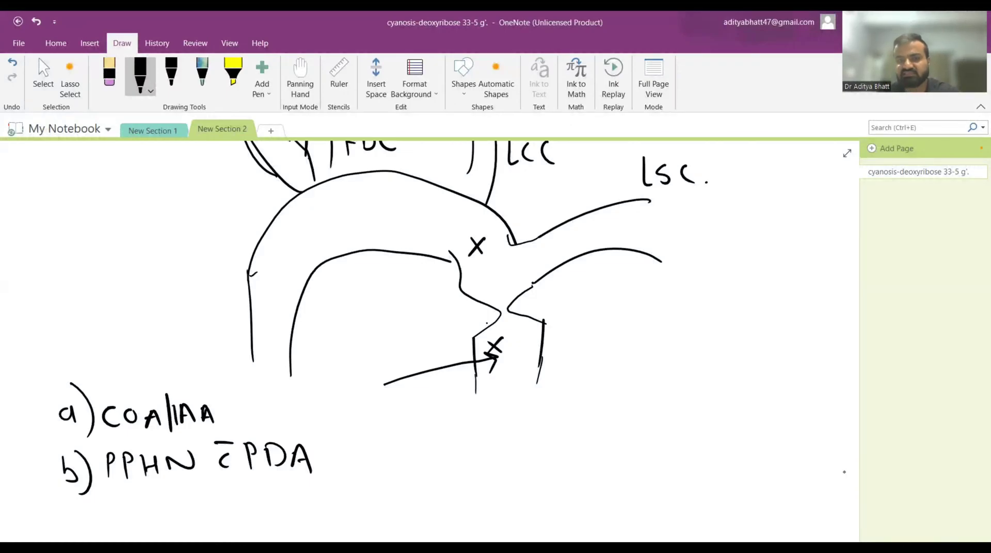
Write 'R' with an arrow below the sketch.
{"action": "left_click_drag", "start_coordinate": [380, 409], "coordinate": [382, 440]}
{"action": "mouse_move", "coordinate": [381, 410]}
{"action": "left_mouse_down"}
{"action": "mouse_move", "coordinate": [393, 412]}
{"action": "mouse_move", "coordinate": [400, 437]}
{"action": "left_mouse_up"}
{"action": "mouse_move", "coordinate": [413, 424]}
{"action": "left_mouse_down"}
{"action": "mouse_move", "coordinate": [493, 421]}
{"action": "mouse_move", "coordinate": [477, 435]}
{"action": "left_mouse_up"}
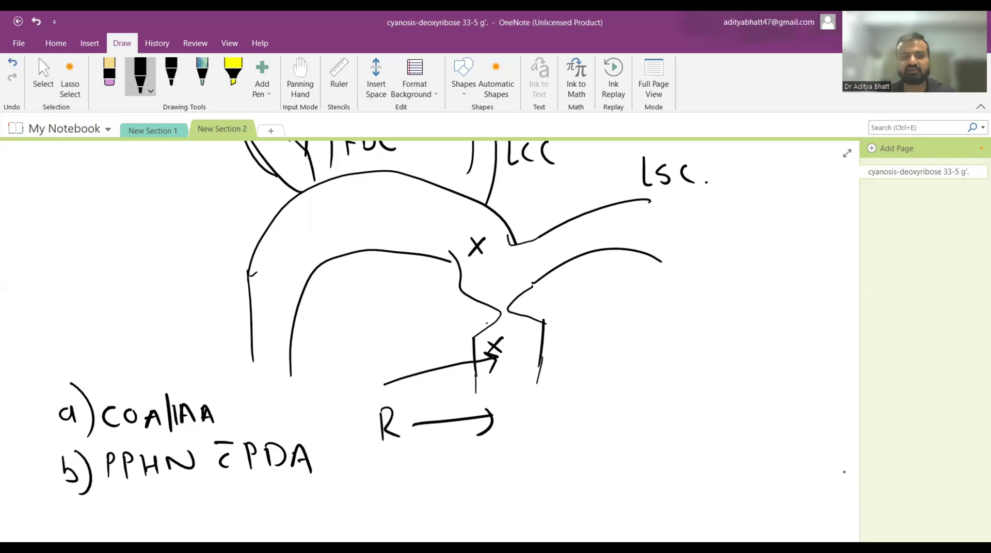
Append 'c̄ PDA' to the end of line a).
{"action": "left_click_drag", "start_coordinate": [224, 392], "coordinate": [235, 391]}
{"action": "left_click_drag", "start_coordinate": [247, 391], "coordinate": [249, 417]}
{"action": "left_click_drag", "start_coordinate": [247, 391], "coordinate": [266, 413]}
{"action": "mouse_move", "coordinate": [279, 414]}
{"action": "left_mouse_down"}
{"action": "mouse_move", "coordinate": [288, 395]}
{"action": "mouse_move", "coordinate": [298, 419]}
{"action": "left_mouse_up"}
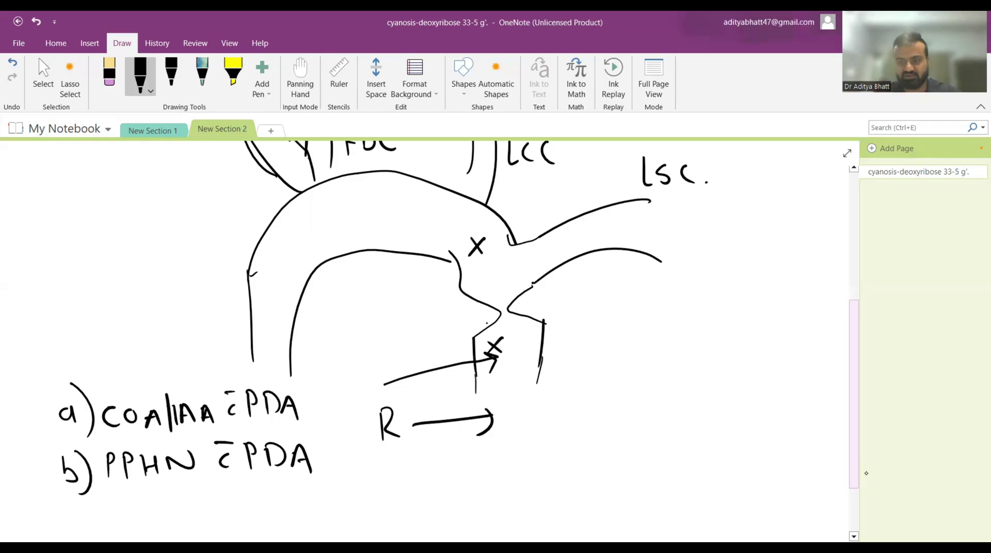
Draw a hooked arrow under 'PPHN c̄ PDA' pointing to 'Cyanosis'.
{"action": "scroll", "coordinate": [839, 490], "scroll_direction": "down", "scroll_amount": 3}
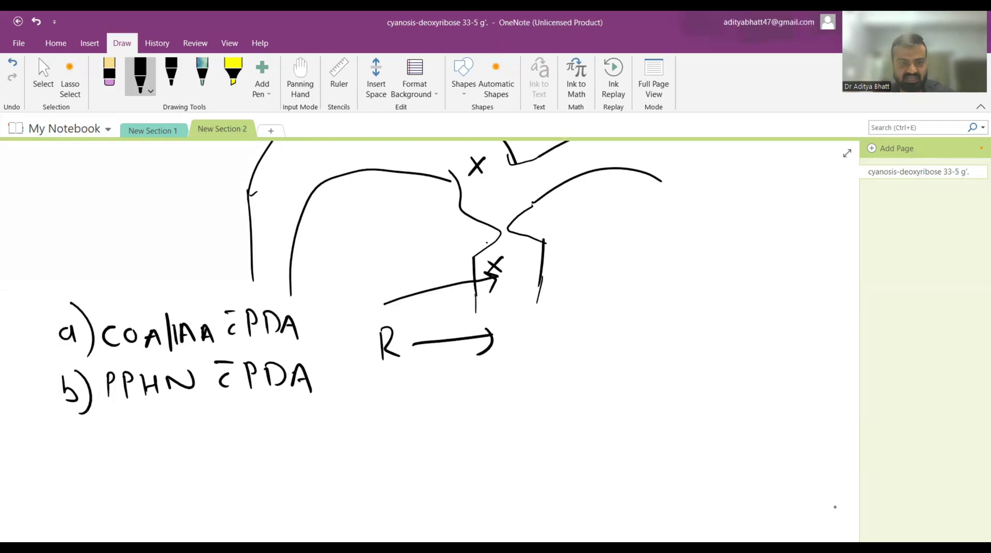
{"action": "mouse_move", "coordinate": [192, 414]}
{"action": "left_mouse_down"}
{"action": "mouse_move", "coordinate": [240, 435]}
{"action": "mouse_move", "coordinate": [233, 451]}
{"action": "left_mouse_up"}
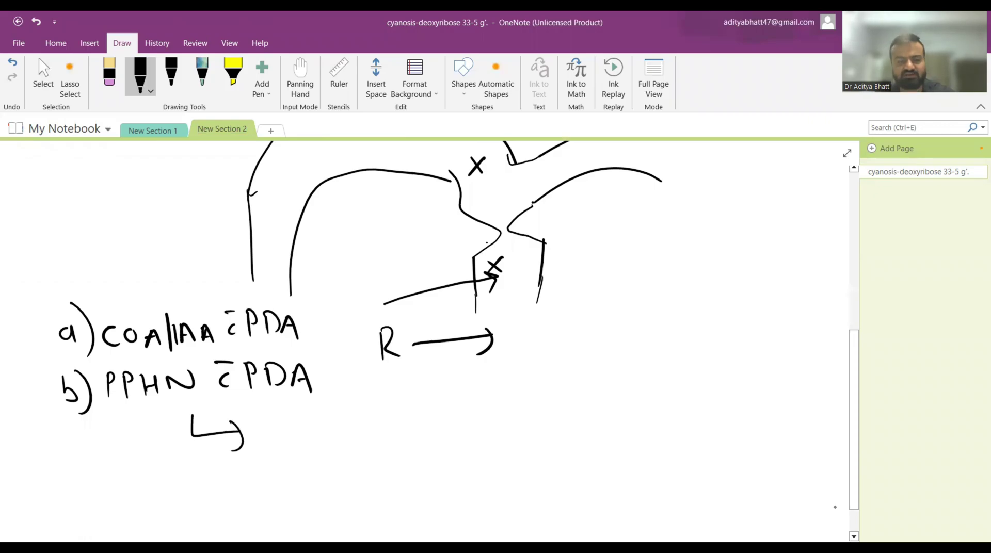
{"action": "mouse_move", "coordinate": [284, 414]}
{"action": "left_mouse_down"}
{"action": "mouse_move", "coordinate": [278, 442]}
{"action": "mouse_move", "coordinate": [308, 449]}
{"action": "mouse_move", "coordinate": [375, 417]}
{"action": "mouse_move", "coordinate": [383, 426]}
{"action": "left_mouse_up"}
{"action": "mouse_move", "coordinate": [400, 415]}
{"action": "left_mouse_down"}
{"action": "mouse_move", "coordinate": [401, 425]}
{"action": "mouse_move", "coordinate": [410, 412]}
{"action": "mouse_move", "coordinate": [413, 426]}
{"action": "left_mouse_up"}
Extend the R arrow with a downward stroke past the sketch.
{"action": "scroll", "coordinate": [854, 470], "scroll_direction": "down", "scroll_amount": 1}
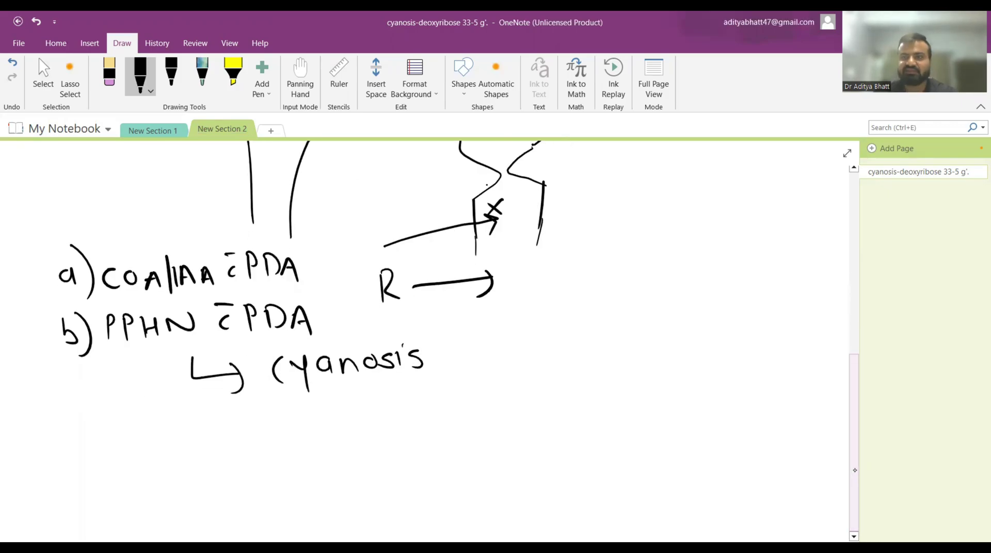
{"action": "scroll", "coordinate": [855, 470], "scroll_direction": "up", "scroll_amount": 1}
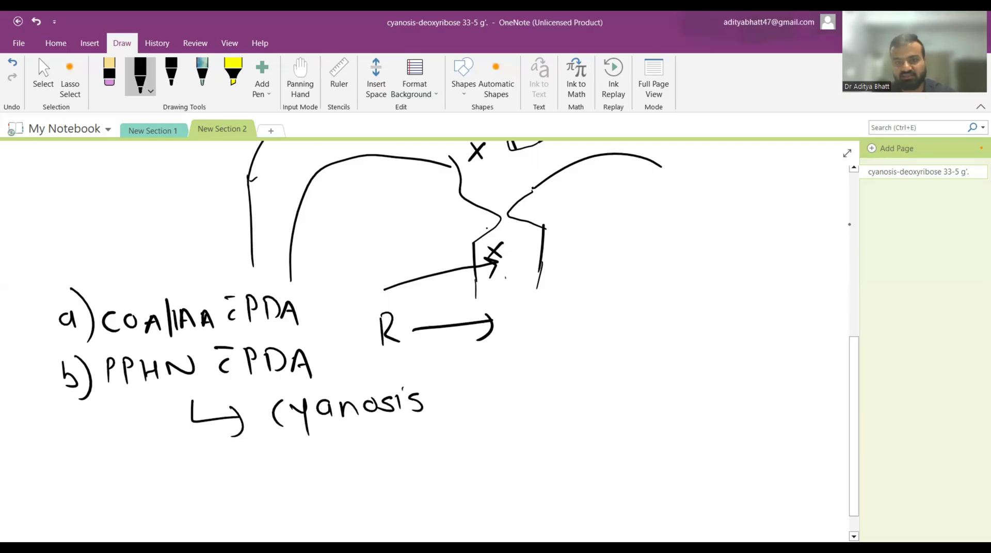
{"action": "mouse_move", "coordinate": [506, 277]}
{"action": "left_mouse_down"}
{"action": "mouse_move", "coordinate": [504, 372]}
{"action": "mouse_move", "coordinate": [508, 356]}
{"action": "left_mouse_up"}
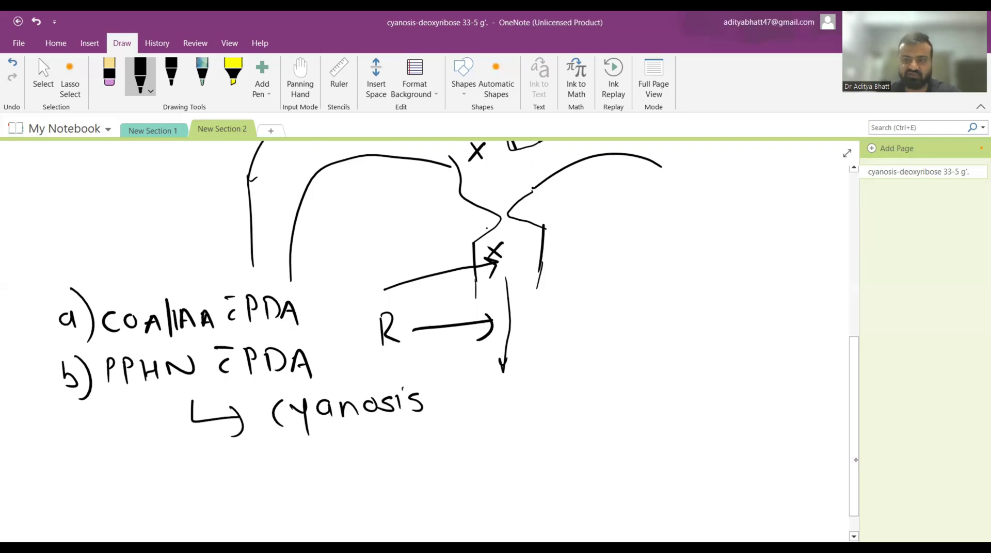
Write 'diff cyanosis – UL' below the earlier notes.
{"action": "scroll", "coordinate": [428, 335], "scroll_direction": "down", "scroll_amount": 1}
{"action": "left_click_drag", "start_coordinate": [85, 431], "coordinate": [88, 459]}
{"action": "mouse_move", "coordinate": [110, 419]}
{"action": "left_mouse_down"}
{"action": "mouse_move", "coordinate": [106, 467]}
{"action": "mouse_move", "coordinate": [118, 469]}
{"action": "left_mouse_up"}
{"action": "mouse_move", "coordinate": [149, 432]}
{"action": "left_mouse_down"}
{"action": "mouse_move", "coordinate": [166, 441]}
{"action": "mouse_move", "coordinate": [165, 467]}
{"action": "left_mouse_up"}
{"action": "left_click_drag", "start_coordinate": [191, 431], "coordinate": [192, 448]}
{"action": "mouse_move", "coordinate": [196, 447]}
{"action": "left_mouse_down"}
{"action": "mouse_move", "coordinate": [205, 434]}
{"action": "mouse_move", "coordinate": [212, 443]}
{"action": "left_mouse_up"}
{"action": "left_click_drag", "start_coordinate": [222, 431], "coordinate": [235, 448]}
{"action": "mouse_move", "coordinate": [253, 431]}
{"action": "left_mouse_down"}
{"action": "mouse_move", "coordinate": [253, 447]}
{"action": "mouse_move", "coordinate": [263, 447]}
{"action": "mouse_move", "coordinate": [333, 422]}
{"action": "mouse_move", "coordinate": [366, 449]}
{"action": "left_mouse_up"}
Add an arrow to a circled N after UL, and 'LL → cyanosis' beneath.
{"action": "mouse_move", "coordinate": [319, 477]}
{"action": "left_mouse_down"}
{"action": "mouse_move", "coordinate": [338, 501]}
{"action": "mouse_move", "coordinate": [363, 499]}
{"action": "left_mouse_up"}
{"action": "left_click_drag", "start_coordinate": [391, 427], "coordinate": [424, 426]}
{"action": "mouse_move", "coordinate": [417, 420]}
{"action": "left_mouse_down"}
{"action": "mouse_move", "coordinate": [419, 442]}
{"action": "mouse_move", "coordinate": [465, 437]}
{"action": "mouse_move", "coordinate": [467, 415]}
{"action": "left_mouse_up"}
{"action": "left_click_drag", "start_coordinate": [456, 404], "coordinate": [454, 406]}
{"action": "left_click_drag", "start_coordinate": [373, 488], "coordinate": [431, 488]}
{"action": "left_click_drag", "start_coordinate": [438, 478], "coordinate": [446, 501]}
{"action": "mouse_move", "coordinate": [464, 477]}
{"action": "left_mouse_down"}
{"action": "mouse_move", "coordinate": [464, 488]}
{"action": "mouse_move", "coordinate": [500, 474]}
{"action": "left_mouse_up"}
{"action": "mouse_move", "coordinate": [520, 470]}
{"action": "left_mouse_down"}
{"action": "mouse_move", "coordinate": [510, 483]}
{"action": "mouse_move", "coordinate": [549, 483]}
{"action": "left_mouse_up"}
{"action": "left_click", "coordinate": [538, 463]}
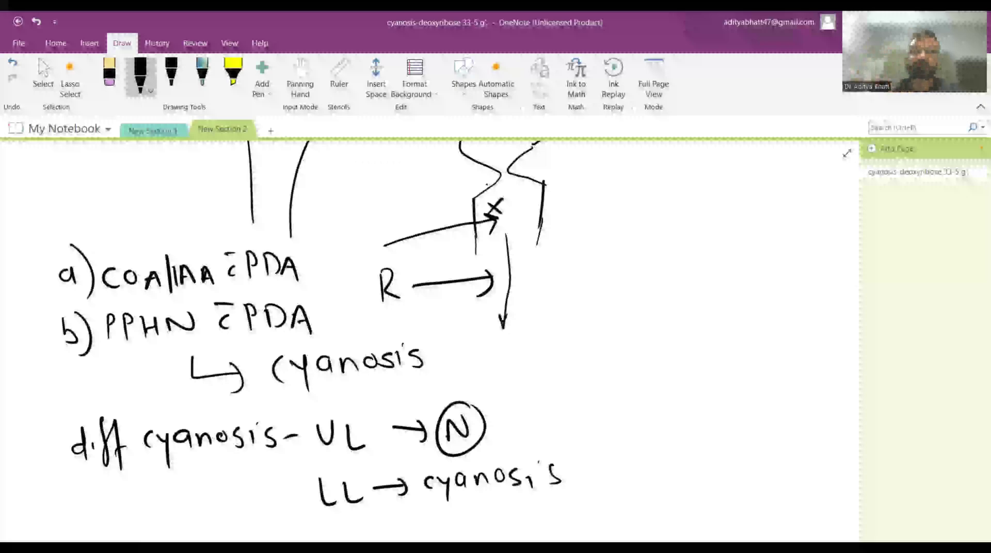
Handwrite the heading 'reverse diff cyanosis' lower on the page.
{"action": "scroll", "coordinate": [428, 340], "scroll_direction": "down", "scroll_amount": 2}
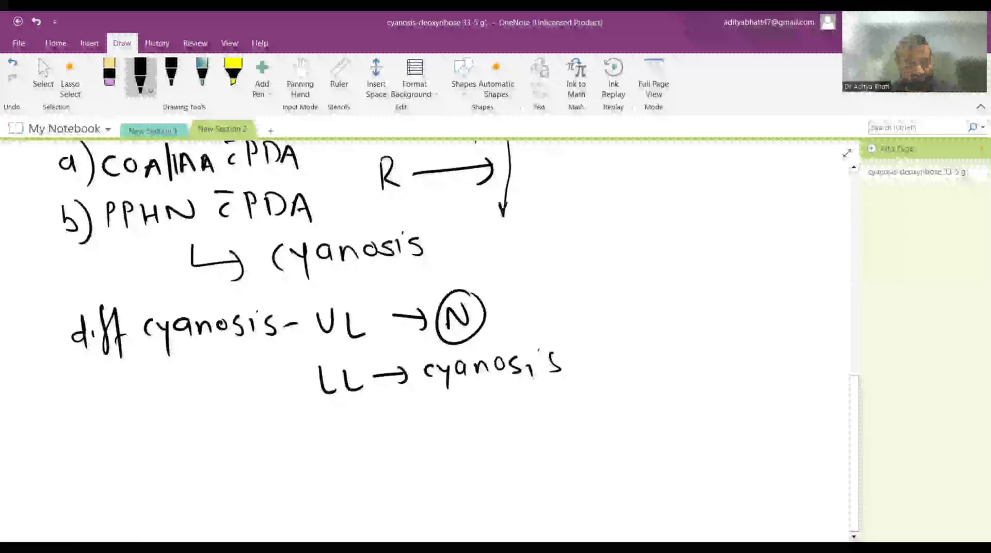
{"action": "left_click_drag", "start_coordinate": [58, 471], "coordinate": [86, 465]}
{"action": "mouse_move", "coordinate": [89, 467]}
{"action": "left_mouse_down"}
{"action": "mouse_move", "coordinate": [98, 480]}
{"action": "mouse_move", "coordinate": [171, 474]}
{"action": "mouse_move", "coordinate": [202, 448]}
{"action": "mouse_move", "coordinate": [218, 502]}
{"action": "left_mouse_up"}
{"action": "left_click", "coordinate": [212, 472]}
{"action": "left_click_drag", "start_coordinate": [235, 446], "coordinate": [232, 503]}
{"action": "left_click_drag", "start_coordinate": [215, 468], "coordinate": [274, 465]}
{"action": "mouse_move", "coordinate": [282, 453]}
{"action": "left_mouse_down"}
{"action": "mouse_move", "coordinate": [282, 493]}
{"action": "mouse_move", "coordinate": [310, 473]}
{"action": "mouse_move", "coordinate": [334, 475]}
{"action": "left_mouse_up"}
{"action": "mouse_move", "coordinate": [350, 459]}
{"action": "left_mouse_down"}
{"action": "mouse_move", "coordinate": [339, 469]}
{"action": "mouse_move", "coordinate": [351, 461]}
{"action": "left_mouse_up"}
{"action": "mouse_move", "coordinate": [370, 459]}
{"action": "left_mouse_down"}
{"action": "mouse_move", "coordinate": [357, 476]}
{"action": "mouse_move", "coordinate": [395, 474]}
{"action": "left_mouse_up"}
{"action": "left_click", "coordinate": [397, 457]}
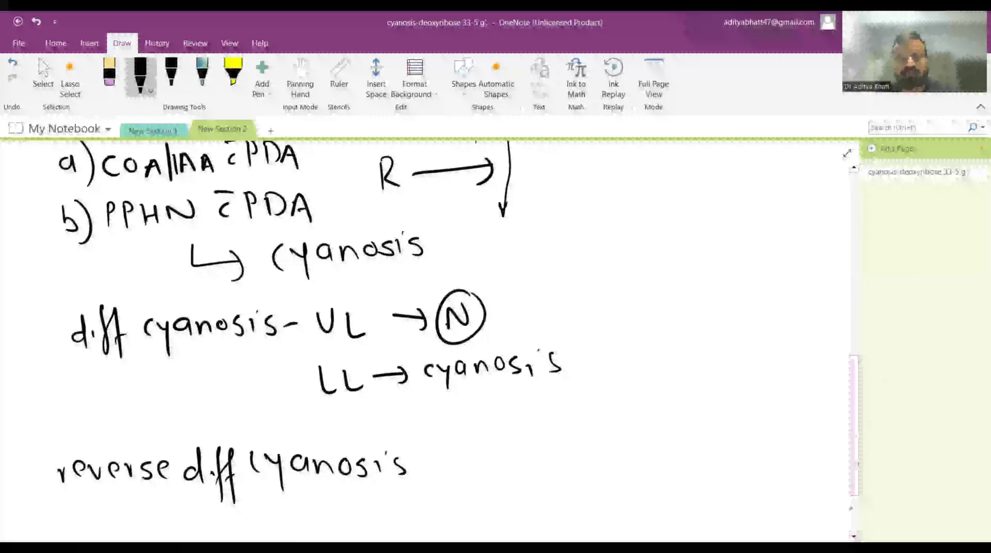
Write '↳ UL → cyanosis' under the heading, with 'LL' on the line below.
{"action": "scroll", "coordinate": [848, 510], "scroll_direction": "down", "scroll_amount": 3}
{"action": "mouse_move", "coordinate": [345, 398]}
{"action": "left_mouse_down"}
{"action": "mouse_move", "coordinate": [347, 409]}
{"action": "mouse_move", "coordinate": [383, 414]}
{"action": "left_mouse_up"}
{"action": "mouse_move", "coordinate": [378, 401]}
{"action": "left_mouse_down"}
{"action": "mouse_move", "coordinate": [380, 422]}
{"action": "mouse_move", "coordinate": [431, 400]}
{"action": "mouse_move", "coordinate": [458, 424]}
{"action": "left_mouse_up"}
{"action": "mouse_move", "coordinate": [402, 453]}
{"action": "left_mouse_down"}
{"action": "mouse_move", "coordinate": [419, 482]}
{"action": "mouse_move", "coordinate": [445, 478]}
{"action": "left_mouse_up"}
{"action": "mouse_move", "coordinate": [461, 395]}
{"action": "left_mouse_down"}
{"action": "mouse_move", "coordinate": [508, 394]}
{"action": "mouse_move", "coordinate": [499, 411]}
{"action": "mouse_move", "coordinate": [534, 408]}
{"action": "mouse_move", "coordinate": [560, 388]}
{"action": "mouse_move", "coordinate": [557, 437]}
{"action": "left_mouse_up"}
{"action": "mouse_move", "coordinate": [582, 393]}
{"action": "left_mouse_down"}
{"action": "mouse_move", "coordinate": [584, 410]}
{"action": "mouse_move", "coordinate": [622, 392]}
{"action": "mouse_move", "coordinate": [631, 412]}
{"action": "left_mouse_up"}
{"action": "left_click_drag", "start_coordinate": [652, 396], "coordinate": [661, 414]}
{"action": "left_click_drag", "start_coordinate": [654, 391], "coordinate": [653, 397]}
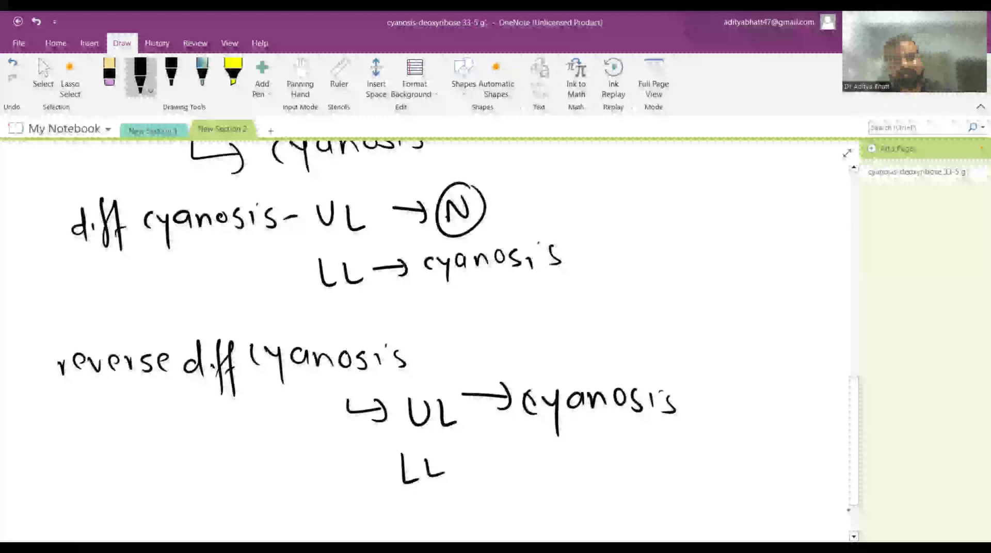
Add '→ (N)' after LL and draw a downward arrow under 'reverse'.
{"action": "mouse_move", "coordinate": [470, 463]}
{"action": "left_mouse_down"}
{"action": "mouse_move", "coordinate": [509, 462]}
{"action": "mouse_move", "coordinate": [504, 471]}
{"action": "left_mouse_up"}
{"action": "mouse_move", "coordinate": [536, 477]}
{"action": "left_mouse_down"}
{"action": "mouse_move", "coordinate": [537, 459]}
{"action": "mouse_move", "coordinate": [556, 459]}
{"action": "left_mouse_up"}
{"action": "mouse_move", "coordinate": [542, 440]}
{"action": "left_mouse_down"}
{"action": "mouse_move", "coordinate": [520, 467]}
{"action": "mouse_move", "coordinate": [565, 449]}
{"action": "left_mouse_up"}
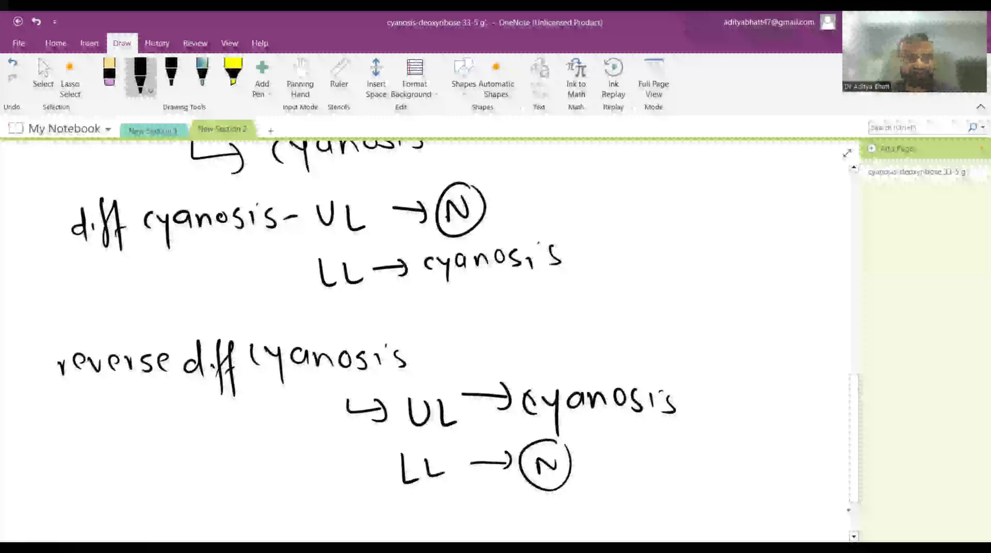
{"action": "left_click_drag", "start_coordinate": [106, 413], "coordinate": [107, 465]}
{"action": "left_click_drag", "start_coordinate": [101, 457], "coordinate": [120, 458]}
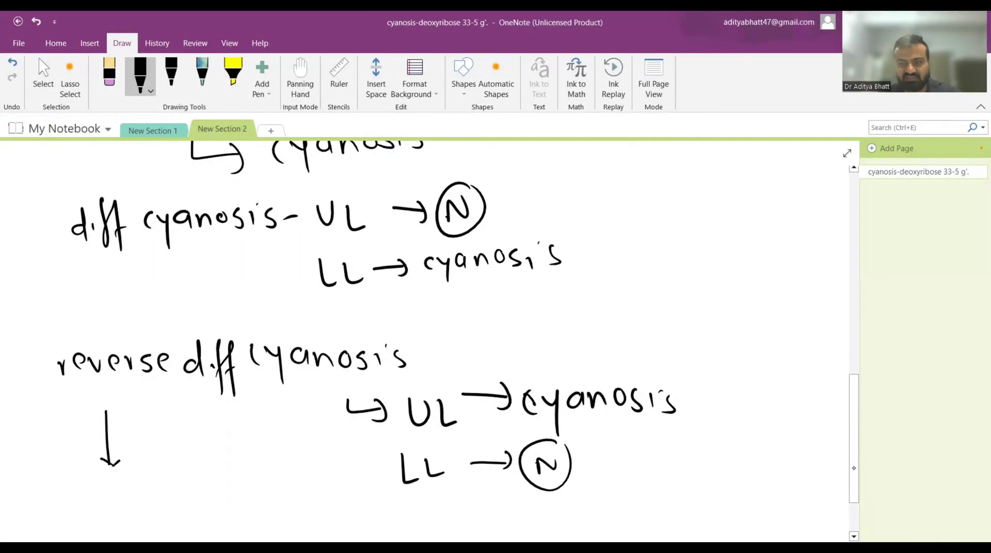
Handwrite 'TGA c̄ PPHN c̄ PDA' below the arrow.
{"action": "scroll", "coordinate": [429, 336], "scroll_direction": "down", "scroll_amount": 3}
{"action": "left_click_drag", "start_coordinate": [51, 397], "coordinate": [63, 396]}
{"action": "mouse_move", "coordinate": [60, 398]}
{"action": "left_mouse_down"}
{"action": "mouse_move", "coordinate": [61, 426]}
{"action": "mouse_move", "coordinate": [79, 412]}
{"action": "mouse_move", "coordinate": [107, 428]}
{"action": "mouse_move", "coordinate": [127, 423]}
{"action": "left_mouse_up"}
{"action": "left_click", "coordinate": [94, 405]}
{"action": "left_click_drag", "start_coordinate": [120, 398], "coordinate": [131, 396]}
{"action": "mouse_move", "coordinate": [143, 396]}
{"action": "left_mouse_down"}
{"action": "mouse_move", "coordinate": [146, 426]}
{"action": "mouse_move", "coordinate": [148, 409]}
{"action": "left_mouse_up"}
{"action": "mouse_move", "coordinate": [158, 400]}
{"action": "left_mouse_down"}
{"action": "mouse_move", "coordinate": [160, 426]}
{"action": "mouse_move", "coordinate": [162, 412]}
{"action": "left_mouse_up"}
{"action": "mouse_move", "coordinate": [173, 405]}
{"action": "left_mouse_down"}
{"action": "mouse_move", "coordinate": [178, 419]}
{"action": "mouse_move", "coordinate": [192, 411]}
{"action": "left_mouse_up"}
{"action": "mouse_move", "coordinate": [191, 401]}
{"action": "left_mouse_down"}
{"action": "mouse_move", "coordinate": [193, 421]}
{"action": "mouse_move", "coordinate": [228, 400]}
{"action": "left_mouse_up"}
{"action": "mouse_move", "coordinate": [250, 406]}
{"action": "left_mouse_down"}
{"action": "mouse_move", "coordinate": [249, 415]}
{"action": "mouse_move", "coordinate": [251, 398]}
{"action": "left_mouse_up"}
{"action": "mouse_move", "coordinate": [267, 393]}
{"action": "left_mouse_down"}
{"action": "mouse_move", "coordinate": [269, 425]}
{"action": "mouse_move", "coordinate": [268, 410]}
{"action": "left_mouse_up"}
{"action": "left_click_drag", "start_coordinate": [289, 397], "coordinate": [290, 424]}
{"action": "mouse_move", "coordinate": [307, 428]}
{"action": "left_mouse_down"}
{"action": "mouse_move", "coordinate": [316, 407]}
{"action": "mouse_move", "coordinate": [329, 426]}
{"action": "left_mouse_up"}
{"action": "left_click_drag", "start_coordinate": [315, 421], "coordinate": [331, 419]}
Handwrite 'TGA c̄ IAA c̄ PDA' on the next line.
{"action": "left_click_drag", "start_coordinate": [48, 456], "coordinate": [63, 455]}
{"action": "mouse_move", "coordinate": [55, 457]}
{"action": "left_mouse_down"}
{"action": "mouse_move", "coordinate": [58, 483]}
{"action": "mouse_move", "coordinate": [82, 470]}
{"action": "mouse_move", "coordinate": [114, 487]}
{"action": "mouse_move", "coordinate": [122, 472]}
{"action": "left_mouse_up"}
{"action": "left_click_drag", "start_coordinate": [137, 464], "coordinate": [134, 479]}
{"action": "left_click_drag", "start_coordinate": [130, 457], "coordinate": [157, 475]}
{"action": "mouse_move", "coordinate": [174, 475]}
{"action": "left_mouse_down"}
{"action": "mouse_move", "coordinate": [191, 449]}
{"action": "mouse_move", "coordinate": [197, 474]}
{"action": "left_mouse_up"}
{"action": "mouse_move", "coordinate": [198, 460]}
{"action": "left_mouse_down"}
{"action": "mouse_move", "coordinate": [207, 454]}
{"action": "mouse_move", "coordinate": [217, 477]}
{"action": "left_mouse_up"}
{"action": "left_click_drag", "start_coordinate": [202, 467], "coordinate": [233, 472]}
{"action": "mouse_move", "coordinate": [264, 448]}
{"action": "left_mouse_down"}
{"action": "mouse_move", "coordinate": [265, 475]}
{"action": "mouse_move", "coordinate": [279, 458]}
{"action": "left_mouse_up"}
{"action": "mouse_move", "coordinate": [282, 448]}
{"action": "left_mouse_down"}
{"action": "mouse_move", "coordinate": [283, 475]}
{"action": "mouse_move", "coordinate": [300, 464]}
{"action": "left_mouse_up"}
{"action": "mouse_move", "coordinate": [303, 474]}
{"action": "left_mouse_down"}
{"action": "mouse_move", "coordinate": [313, 453]}
{"action": "mouse_move", "coordinate": [325, 472]}
{"action": "left_mouse_up"}
{"action": "left_click_drag", "start_coordinate": [313, 467], "coordinate": [322, 465]}
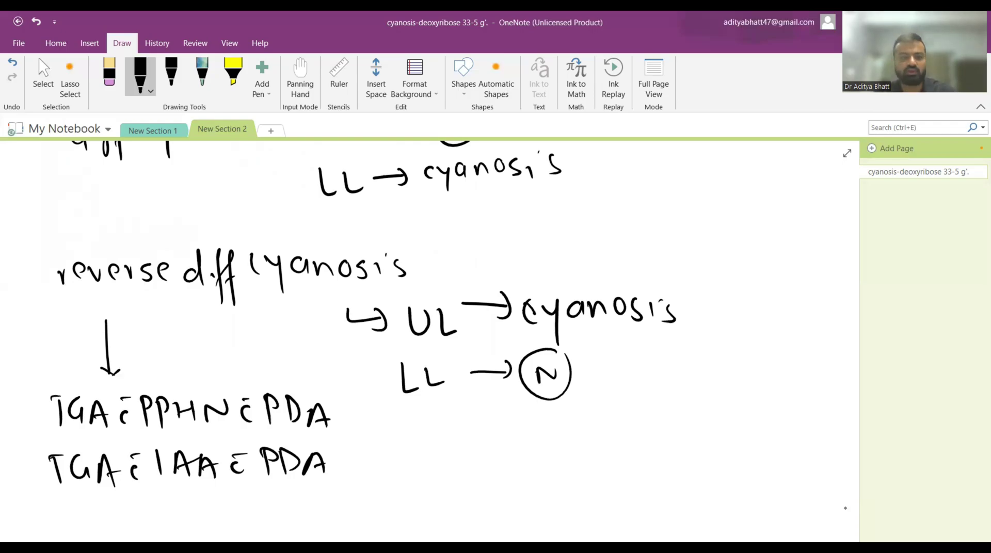
Switch from the pen to the Select tool and scroll back up the page.
{"action": "left_click", "coordinate": [44, 73]}
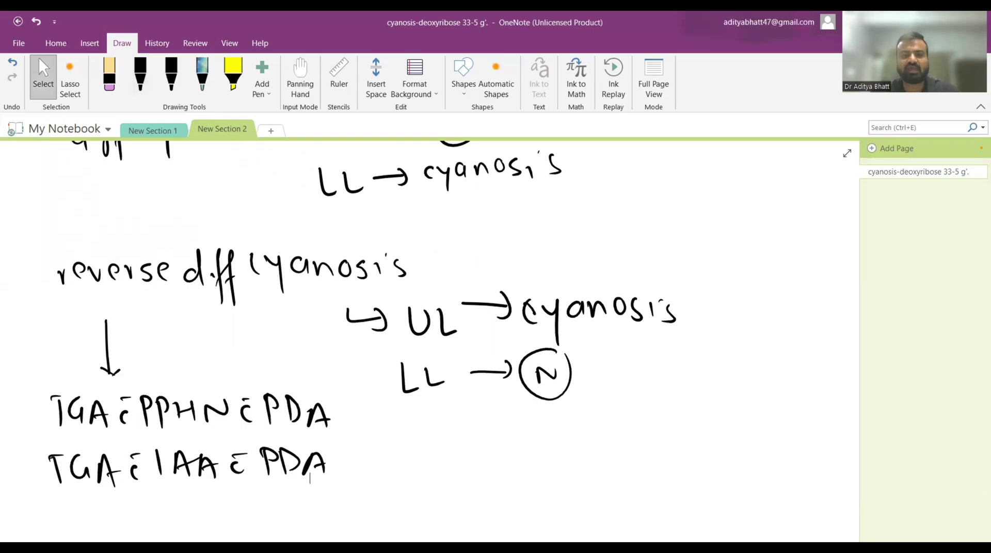
{"action": "scroll", "coordinate": [428, 341], "scroll_direction": "up", "scroll_amount": 5}
{"action": "scroll", "coordinate": [428, 340], "scroll_direction": "up", "scroll_amount": 2}
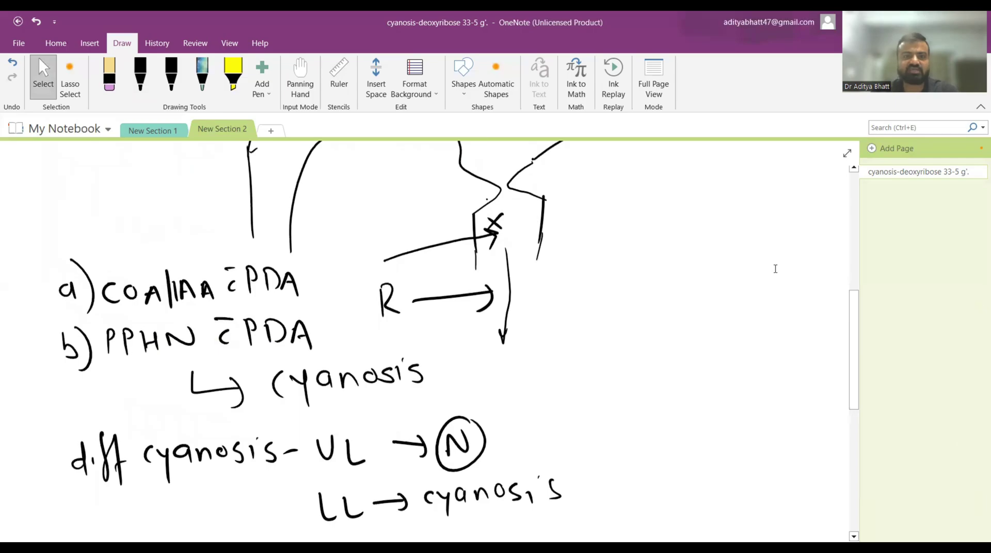